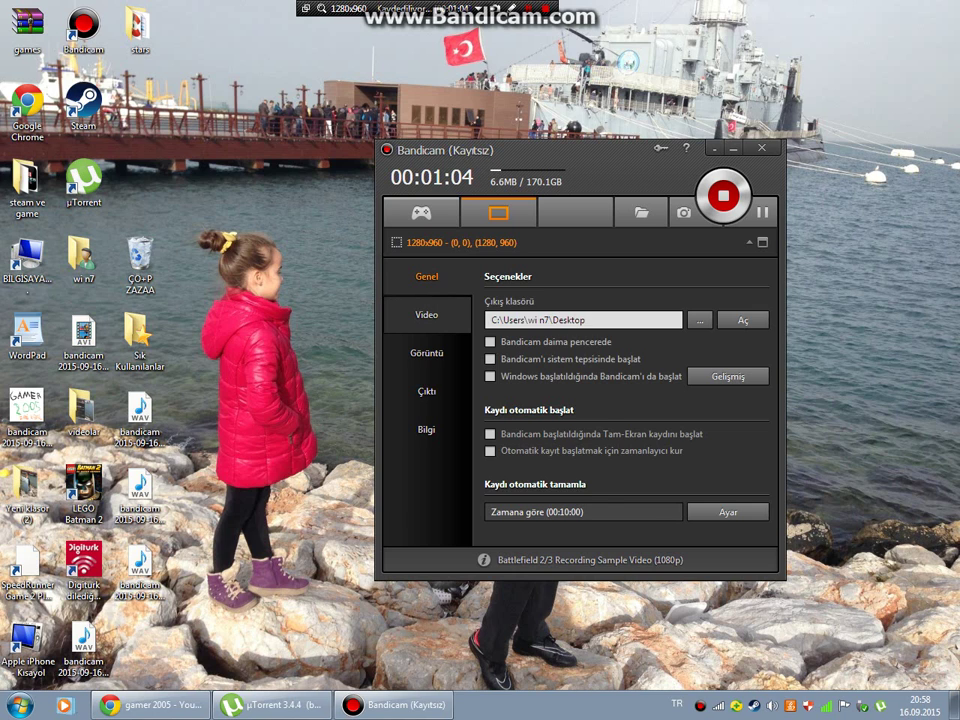
Review the recorder's video recording settings, screenshot capture settings and list of output files
{"action": "left_click", "coordinate": [426, 314]}
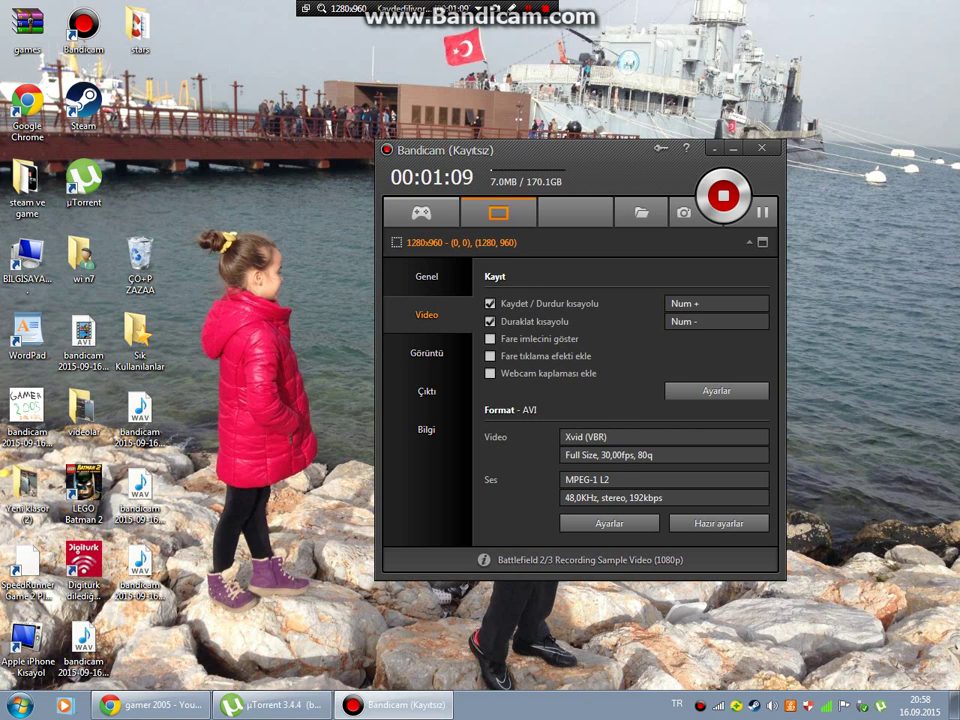
{"action": "left_click_drag", "start_coordinate": [500, 148], "coordinate": [378, 157]}
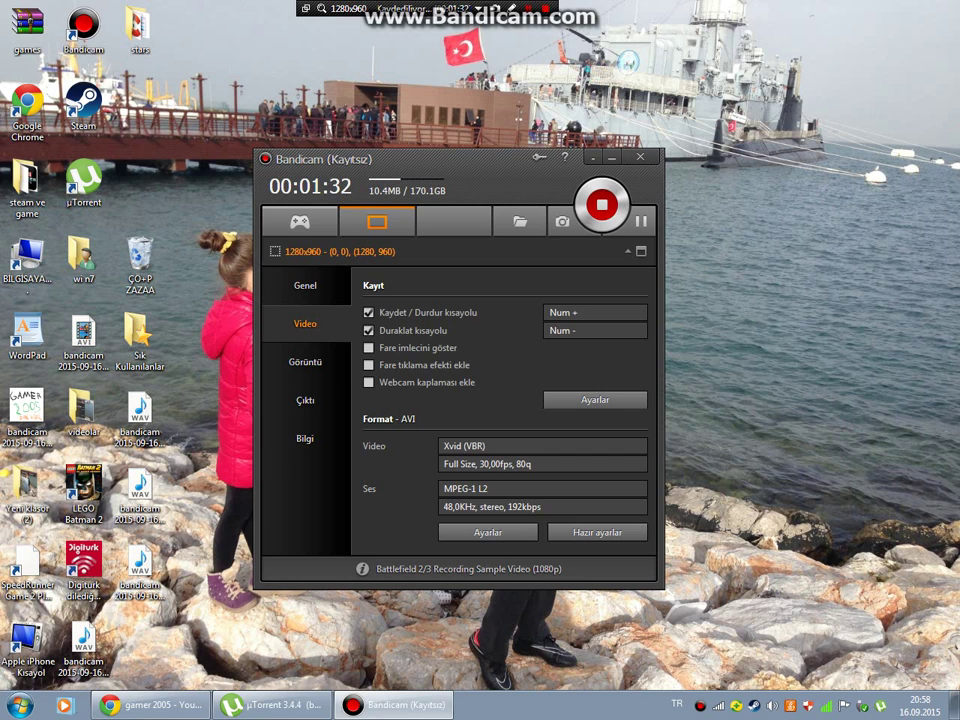
{"action": "left_click", "coordinate": [305, 362]}
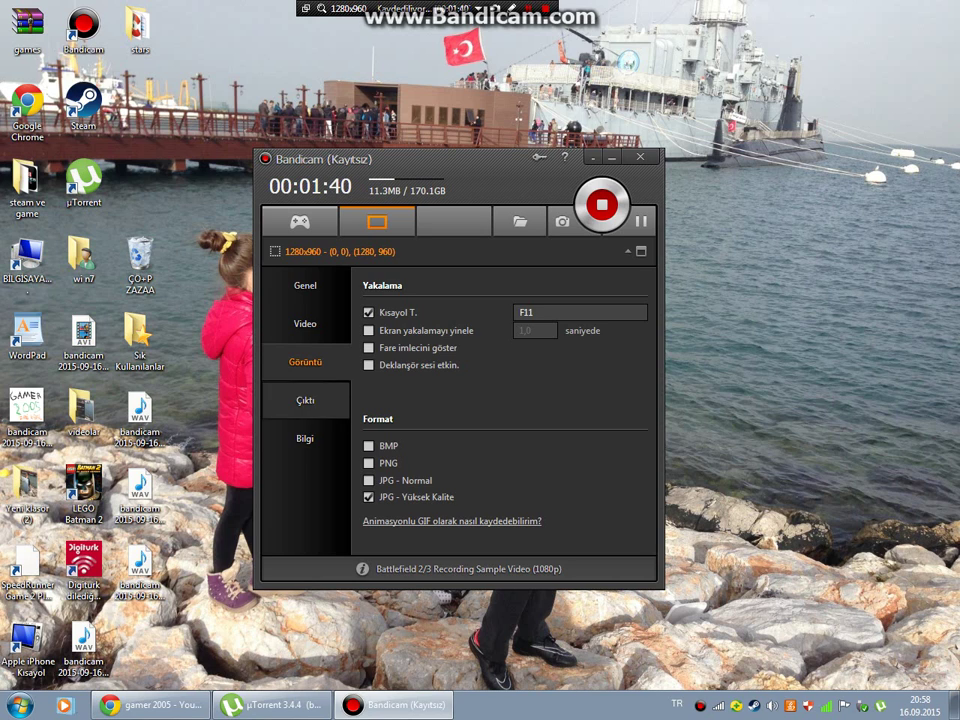
{"action": "left_click", "coordinate": [305, 400]}
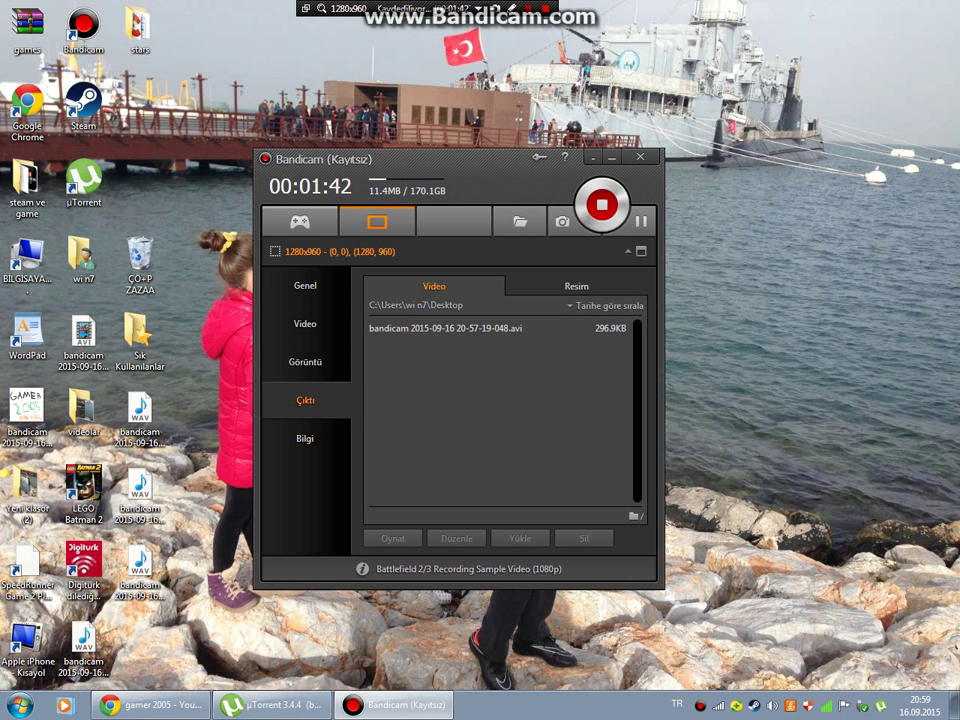
{"action": "left_click", "coordinate": [552, 328]}
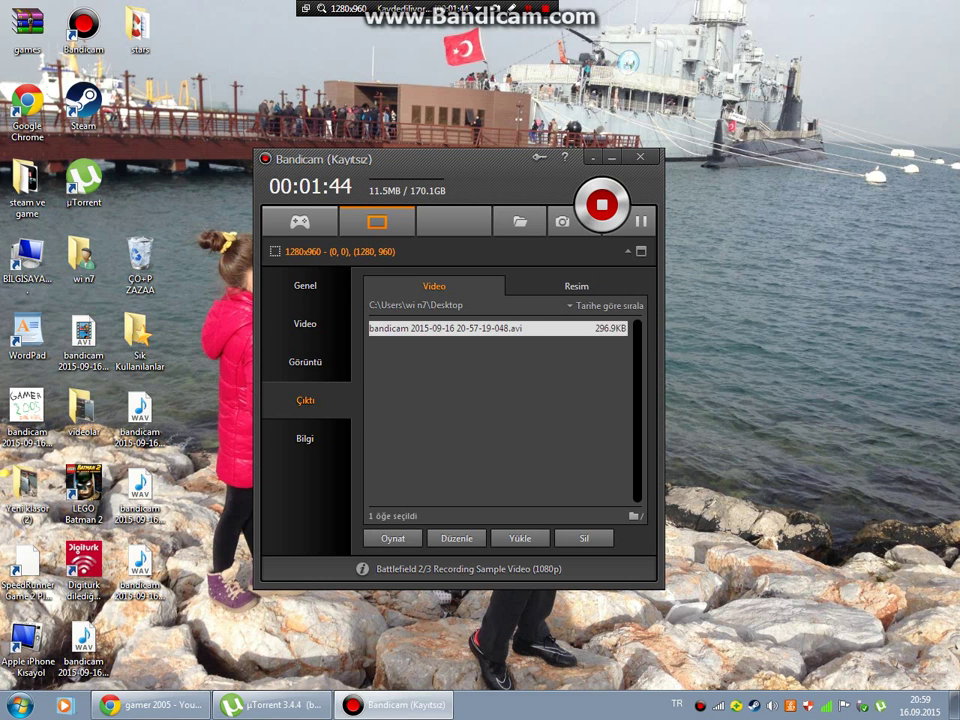
{"action": "right_click", "coordinate": [552, 328]}
{"action": "left_click", "coordinate": [575, 364]}
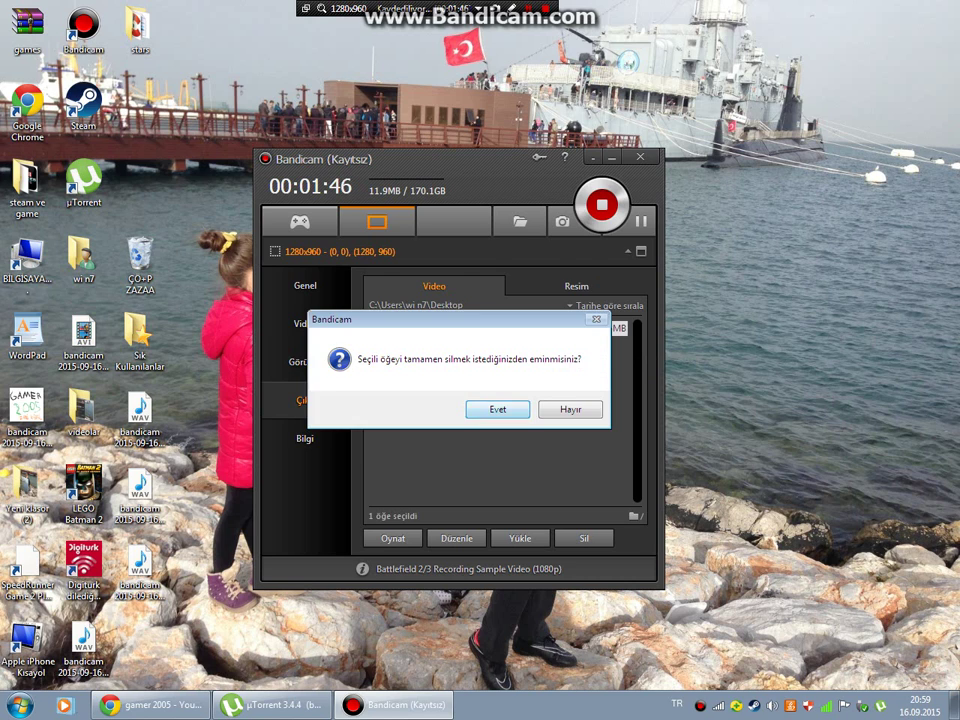
{"action": "key", "text": "Return"}
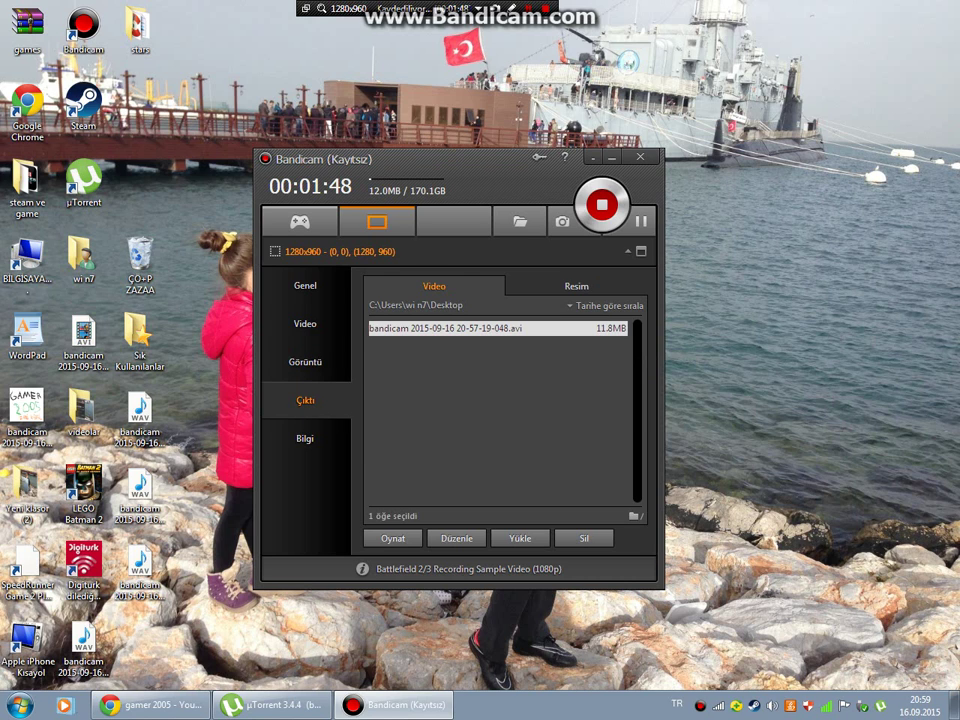
Check the recorder's version and licence information, and return to its general settings
{"action": "left_click", "coordinate": [305, 438]}
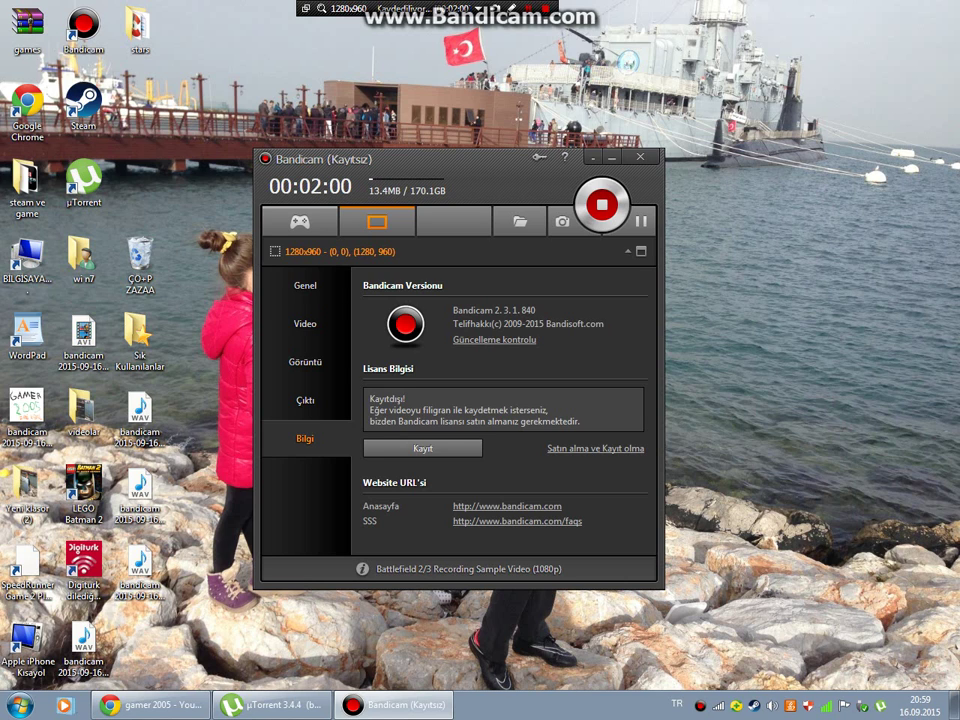
{"action": "left_click", "coordinate": [305, 285]}
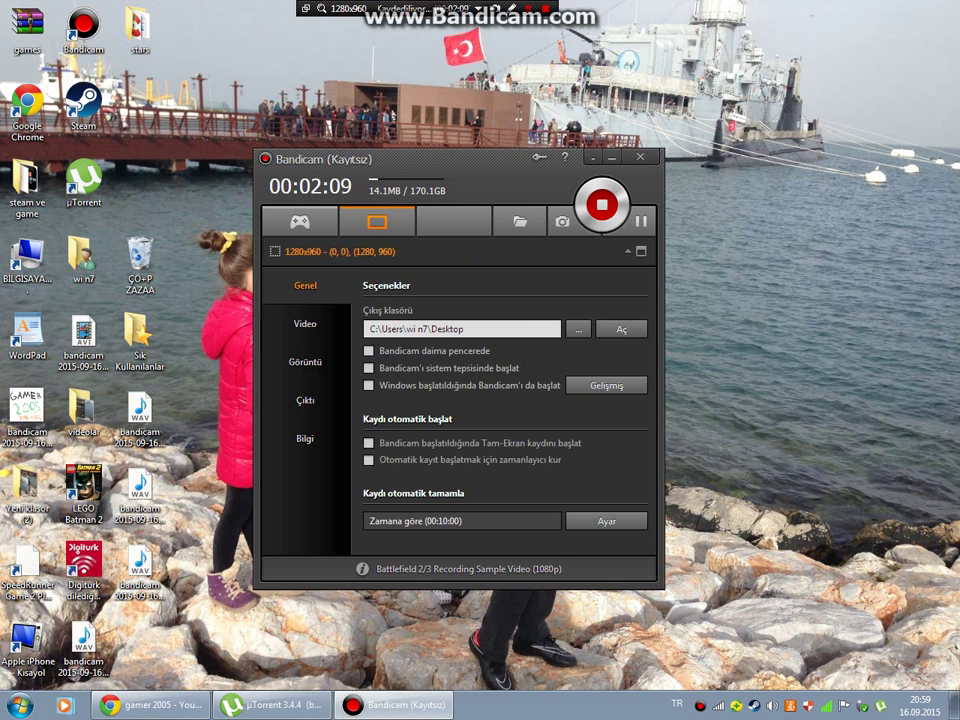
{"action": "left_click_drag", "start_coordinate": [420, 157], "coordinate": [655, 152]}
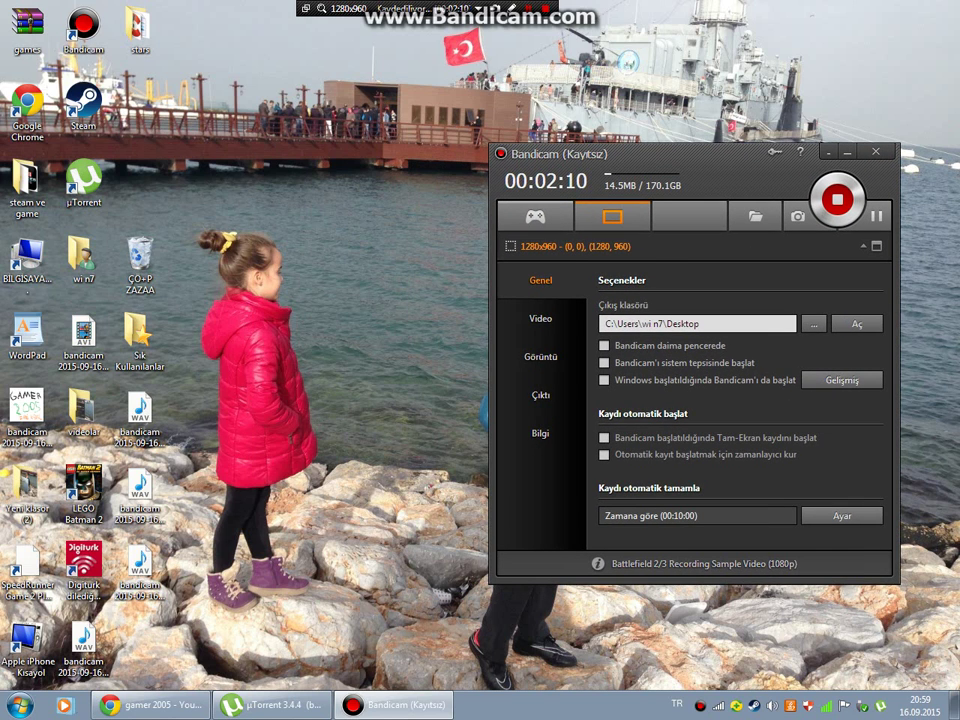
{"action": "left_click", "coordinate": [501, 153]}
{"action": "left_click", "coordinate": [420, 250]}
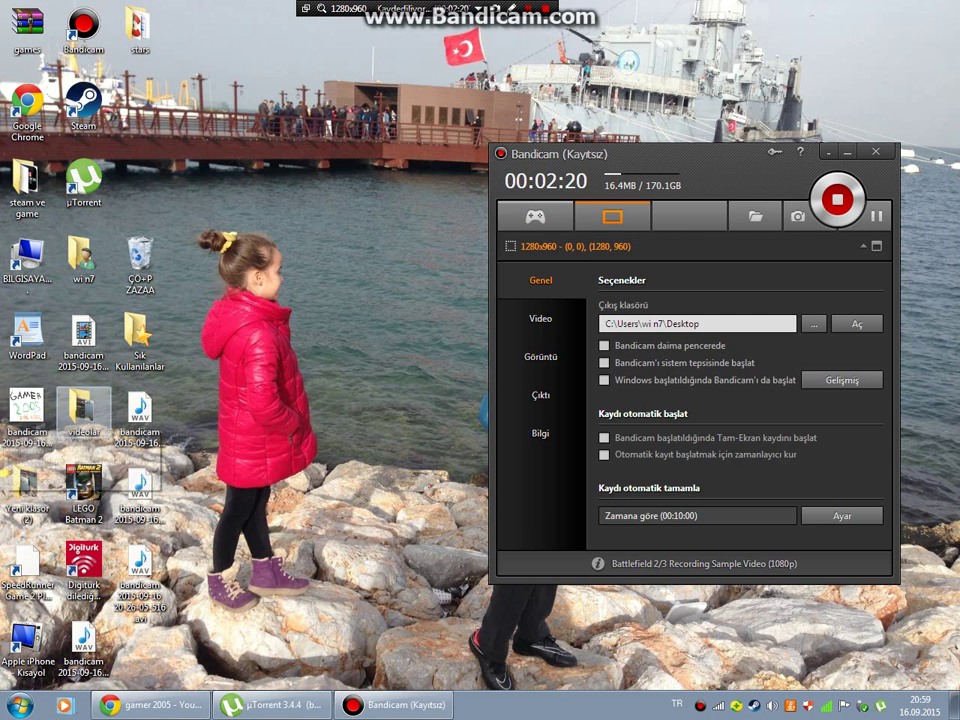
{"action": "double_click", "coordinate": [26, 410]}
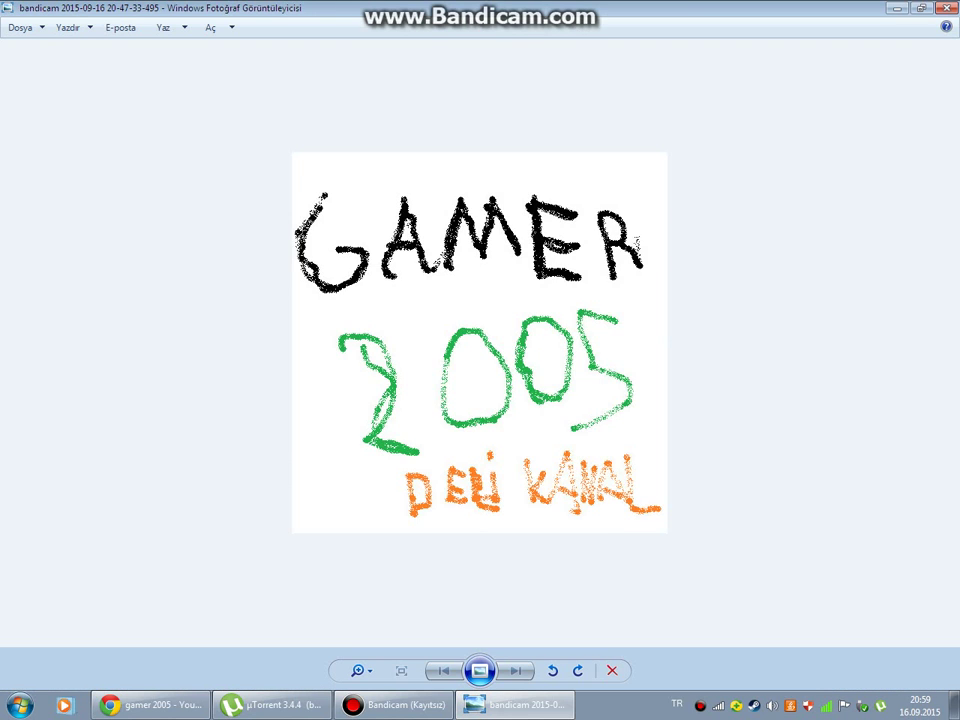
{"action": "left_click", "coordinate": [897, 8]}
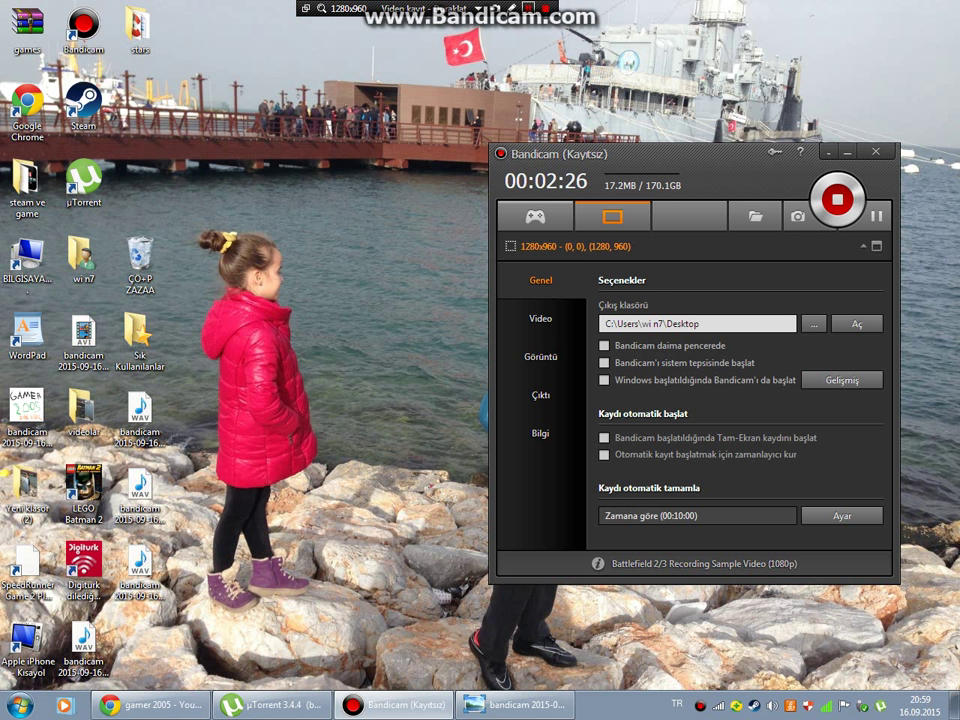
{"action": "double_click", "coordinate": [26, 410]}
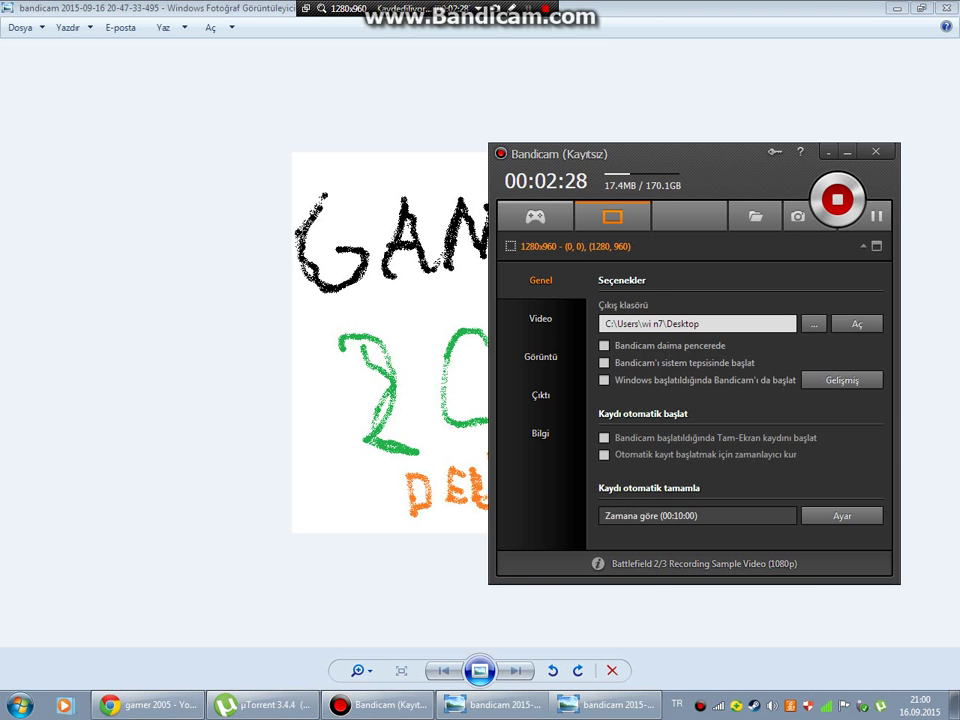
{"action": "left_click_drag", "start_coordinate": [560, 153], "coordinate": [700, 205]}
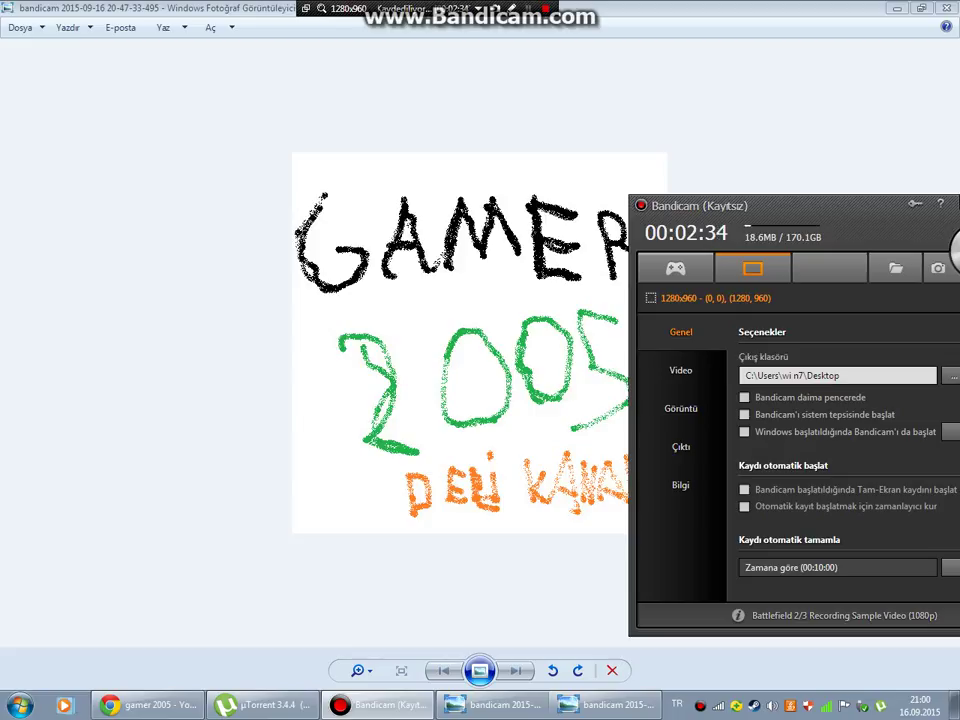
{"action": "key", "text": "alt+Tab"}
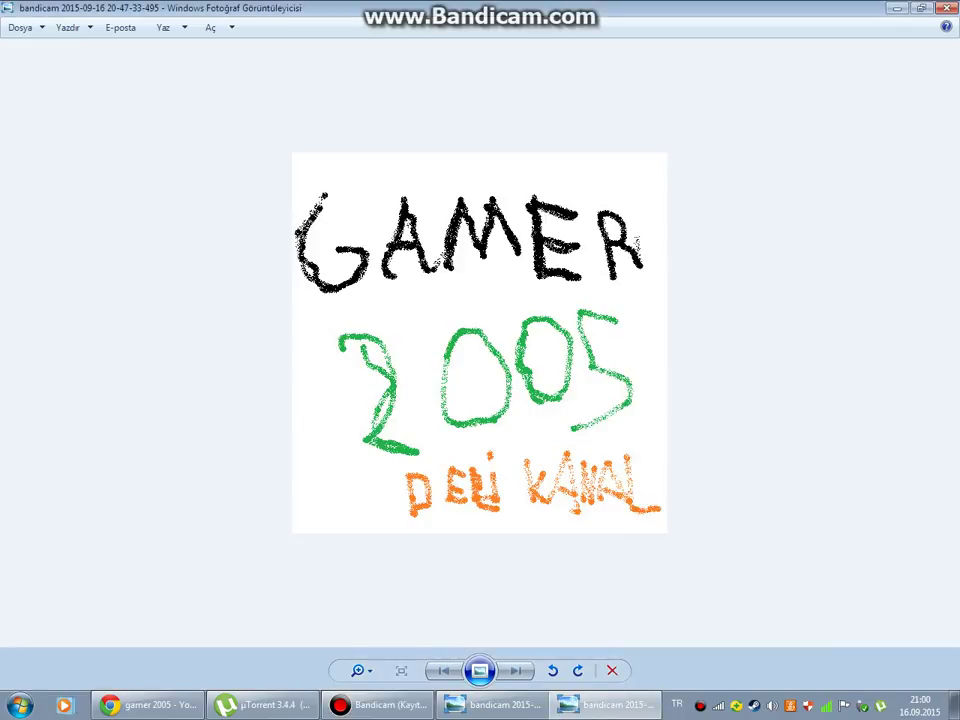
{"action": "key", "text": "alt+Tab"}
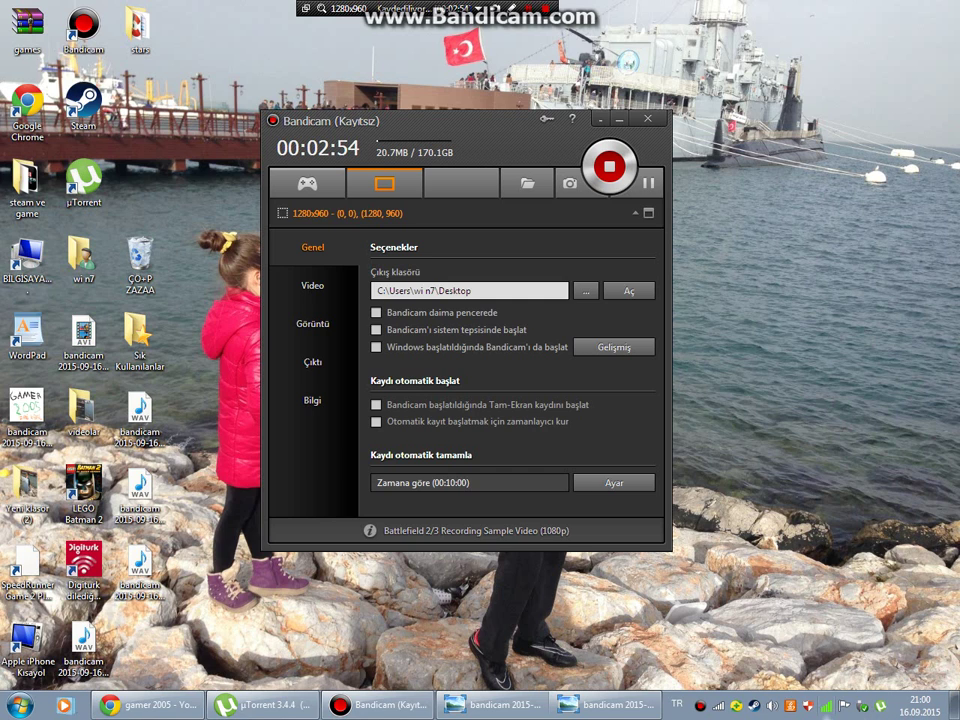
Open the Windows sound settings and show the list of recording devices
{"action": "right_click", "coordinate": [772, 705]}
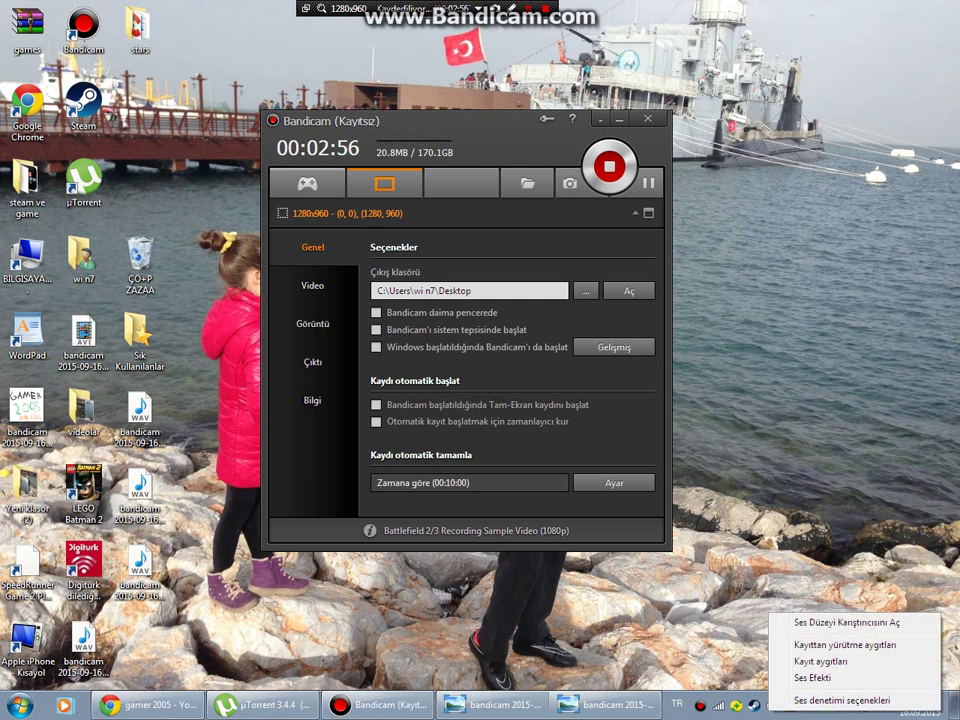
{"action": "left_click", "coordinate": [738, 640]}
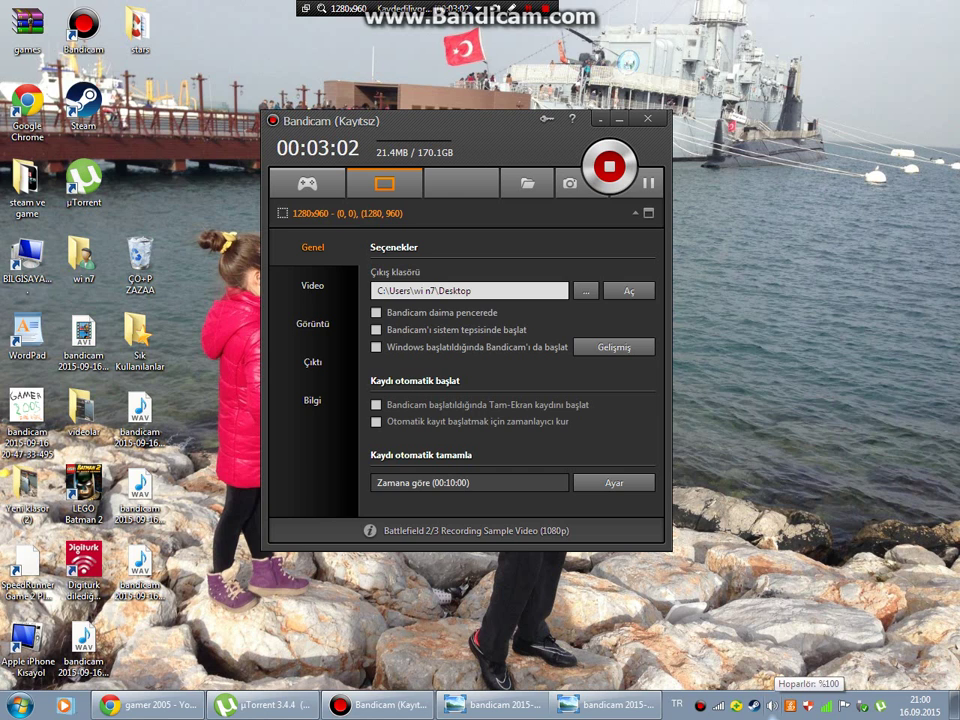
{"action": "right_click", "coordinate": [771, 704]}
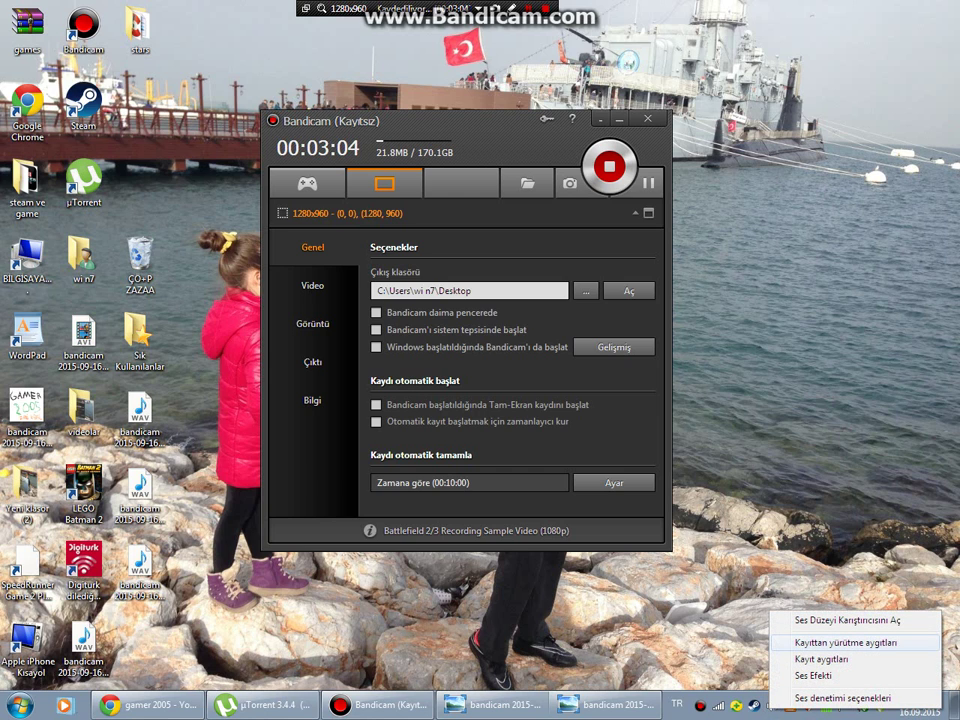
{"action": "left_click", "coordinate": [845, 642]}
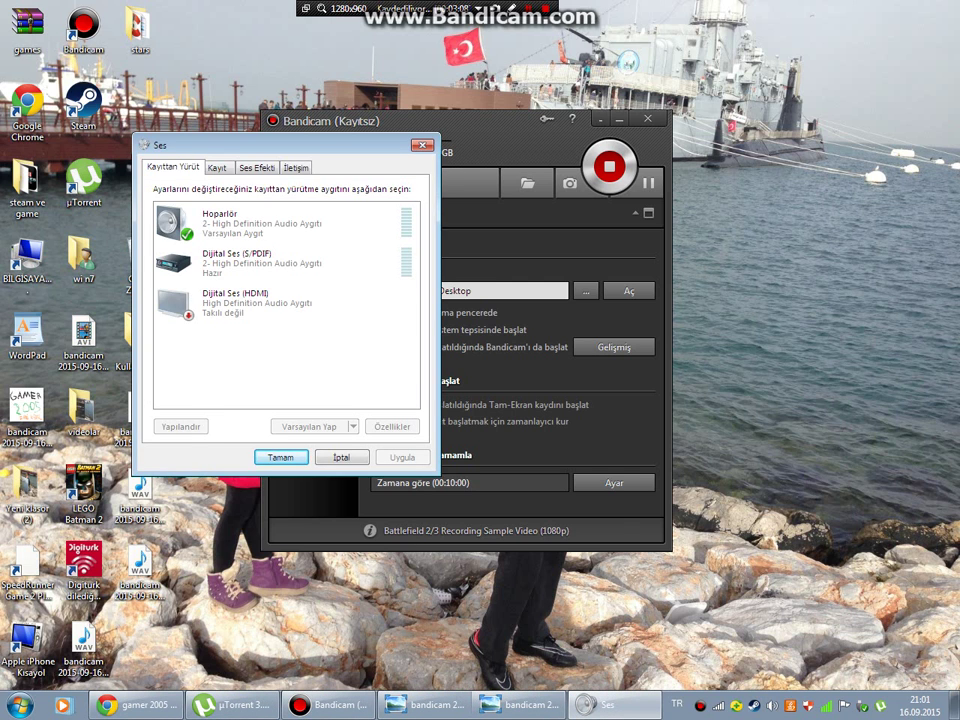
{"action": "left_click_drag", "start_coordinate": [250, 145], "coordinate": [658, 260]}
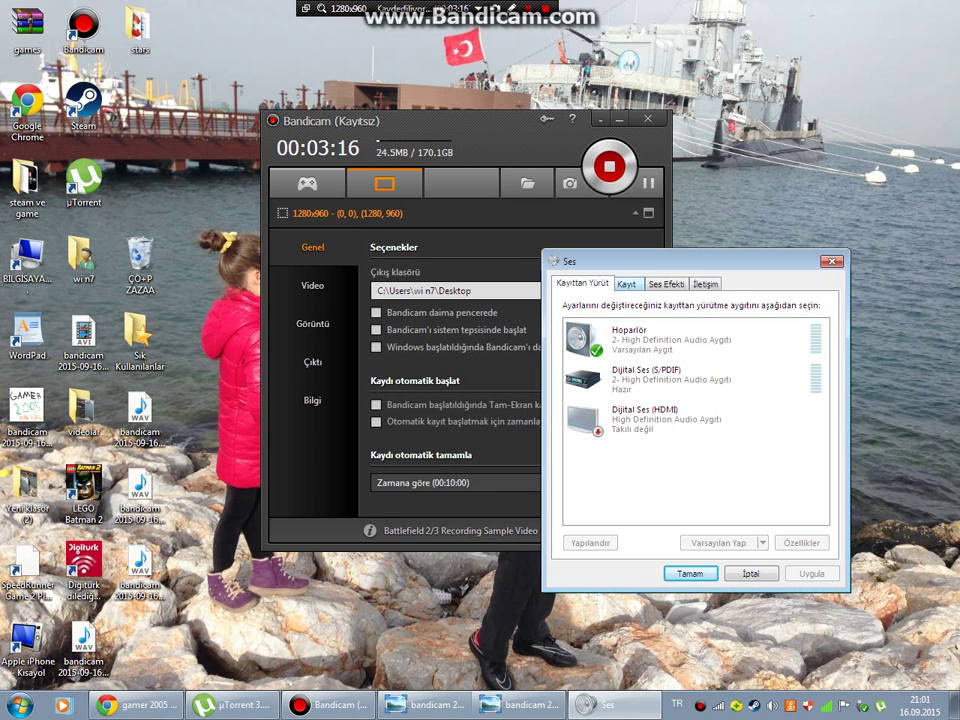
{"action": "left_click", "coordinate": [627, 284]}
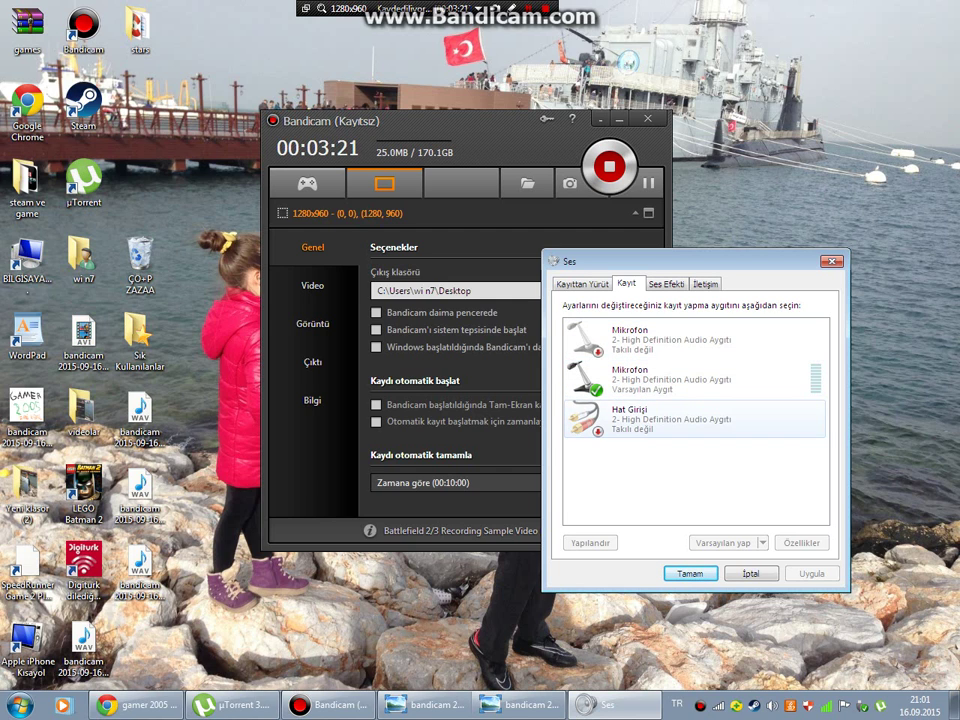
Check the default microphone's level and boost settings, and close the sound settings
{"action": "left_click", "coordinate": [695, 380]}
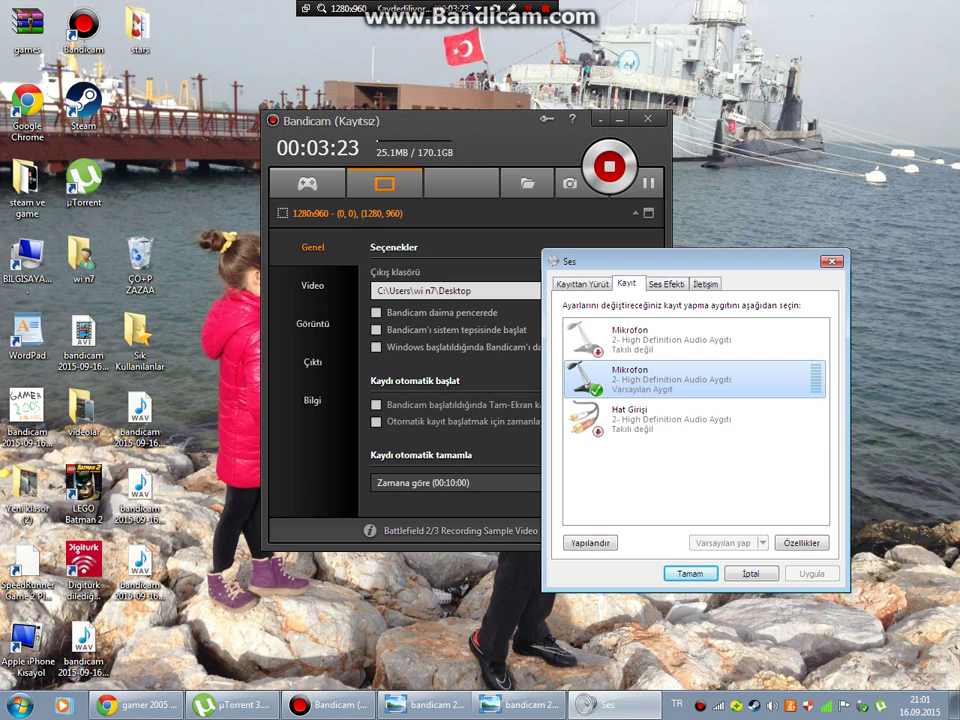
{"action": "double_click", "coordinate": [690, 380]}
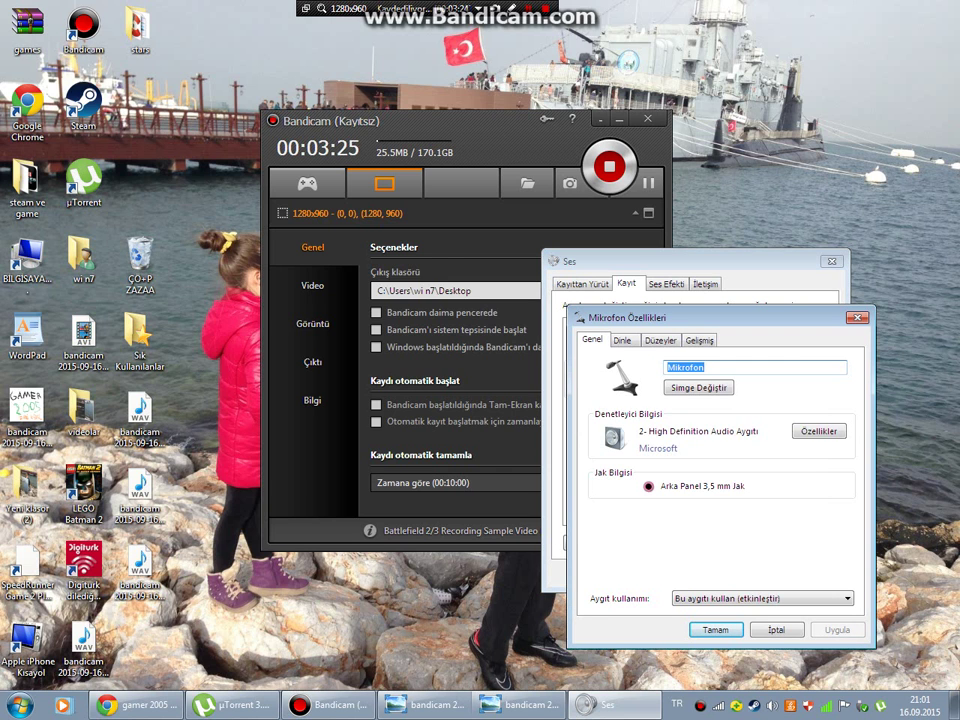
{"action": "left_click_drag", "start_coordinate": [640, 317], "coordinate": [411, 220]}
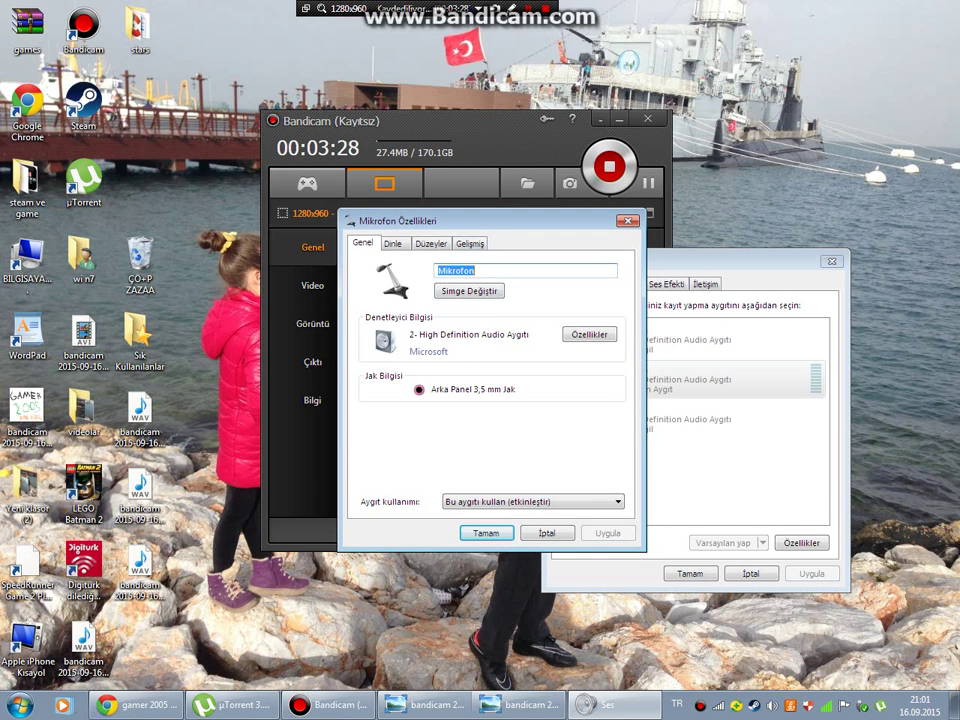
{"action": "left_click", "coordinate": [393, 244]}
{"action": "left_click", "coordinate": [431, 244]}
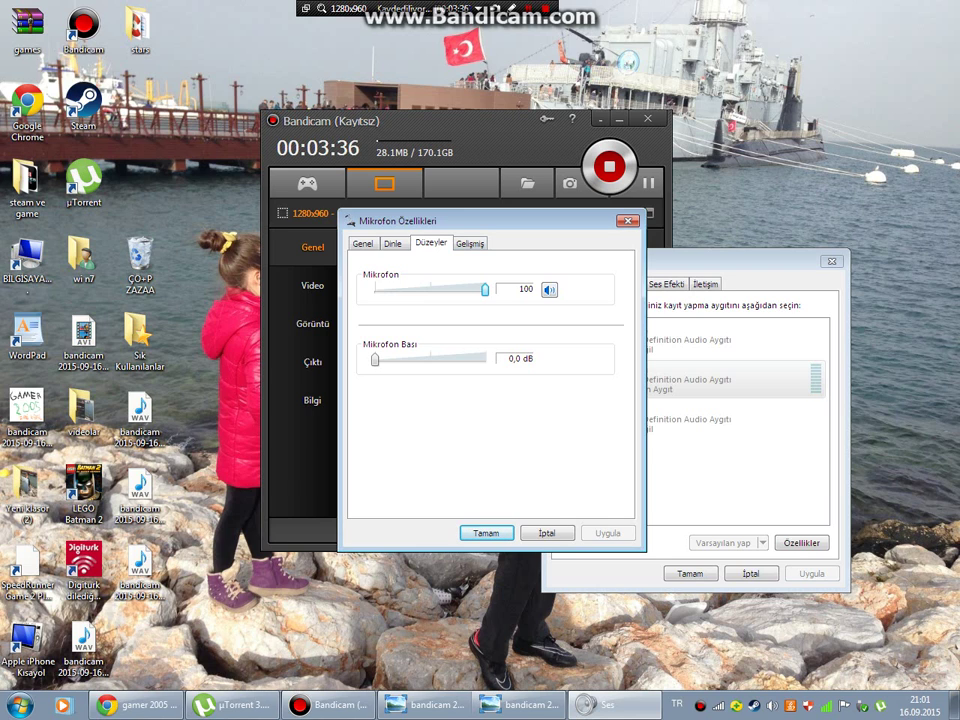
{"action": "key", "text": "Return"}
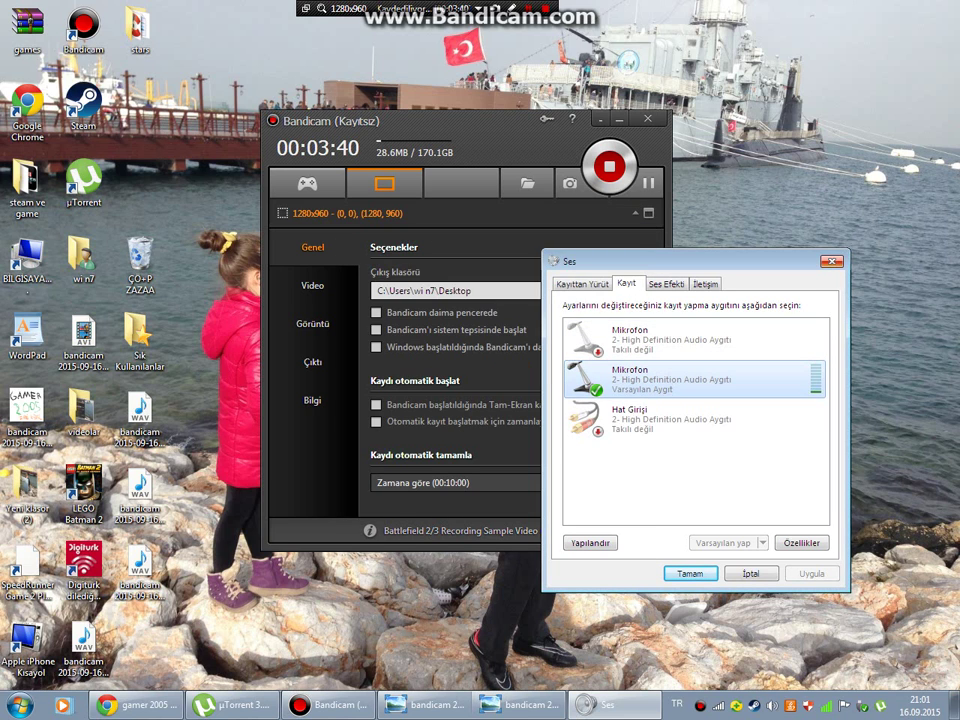
{"action": "key", "text": "Return"}
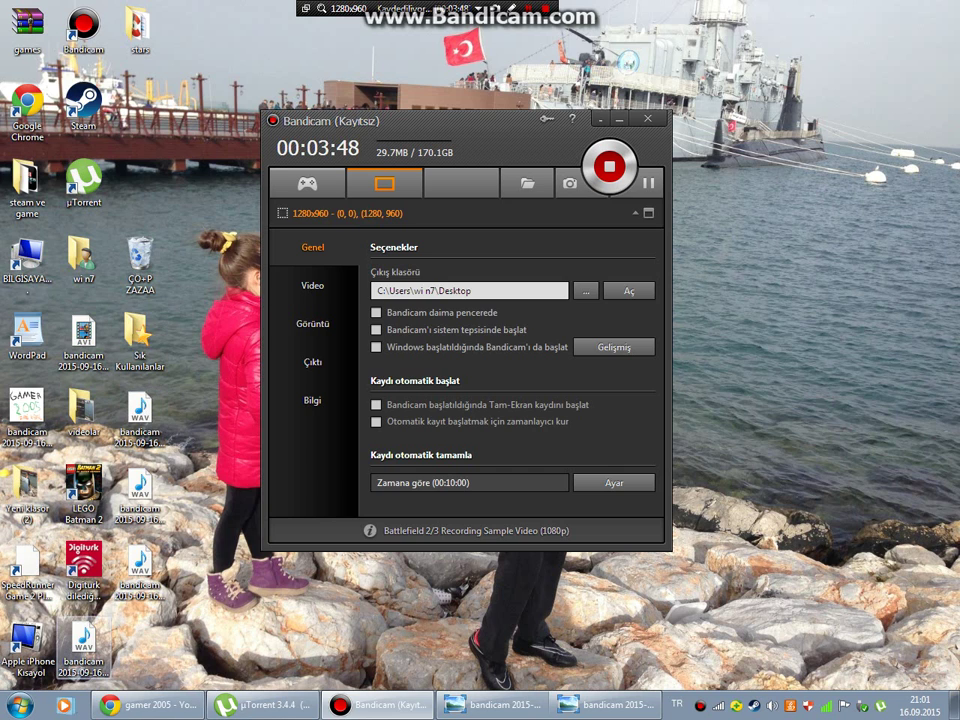
Show the list of open photo viewer windows
{"action": "mouse_move", "coordinate": [492, 705]}
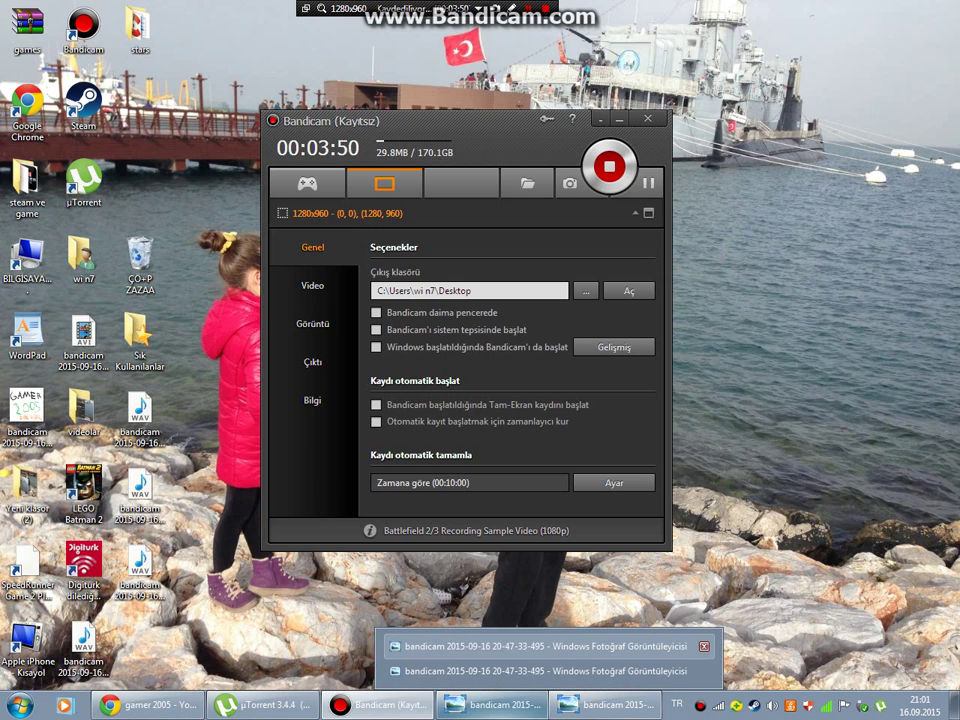